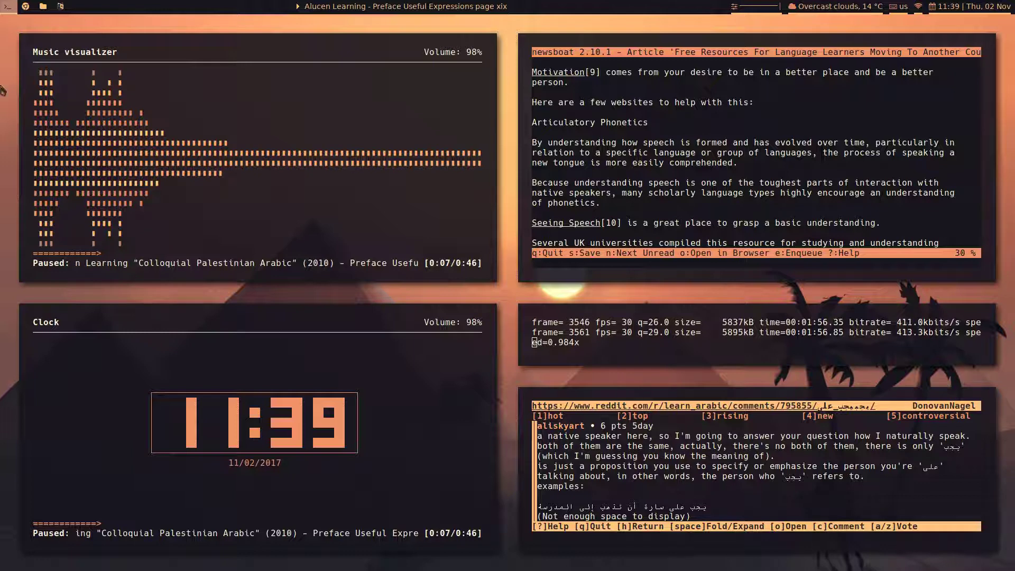
left_click(62, 5)
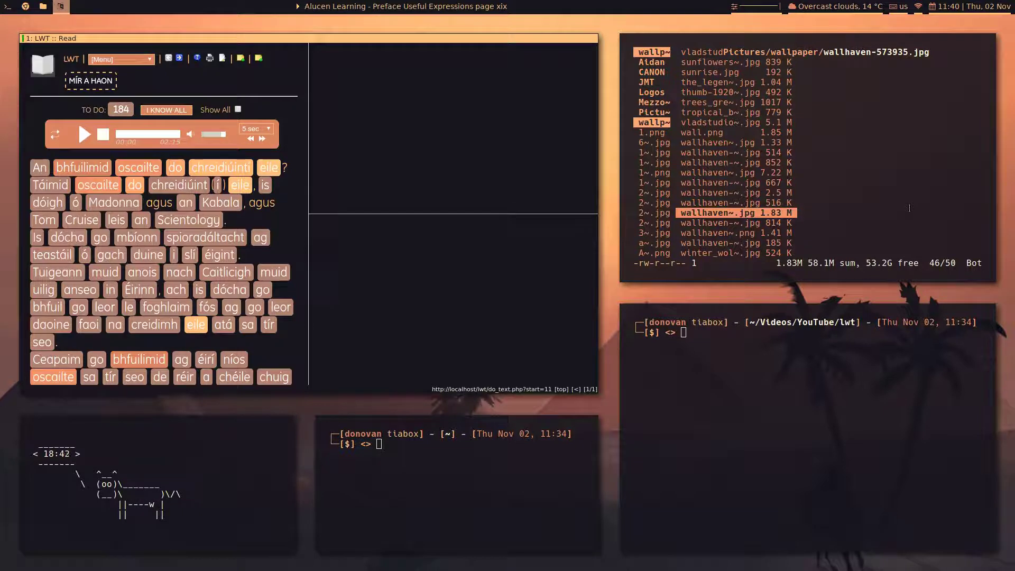
Step: Browse the wallpaper folder and apply forest.jpg with wal to theme the desktop purple
key("g")
key("g")
key("j")
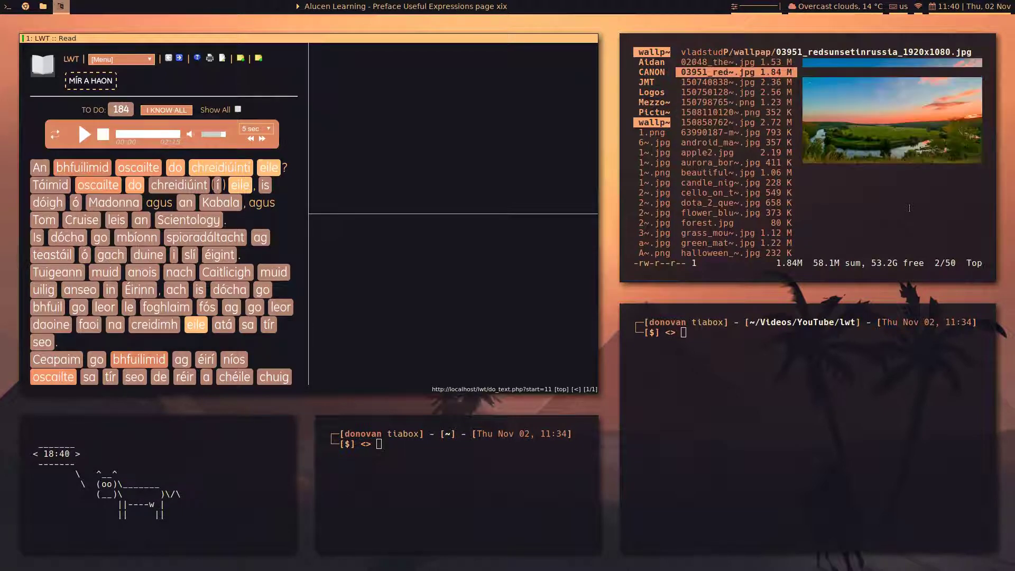
key("j")
key("j")
key("k")
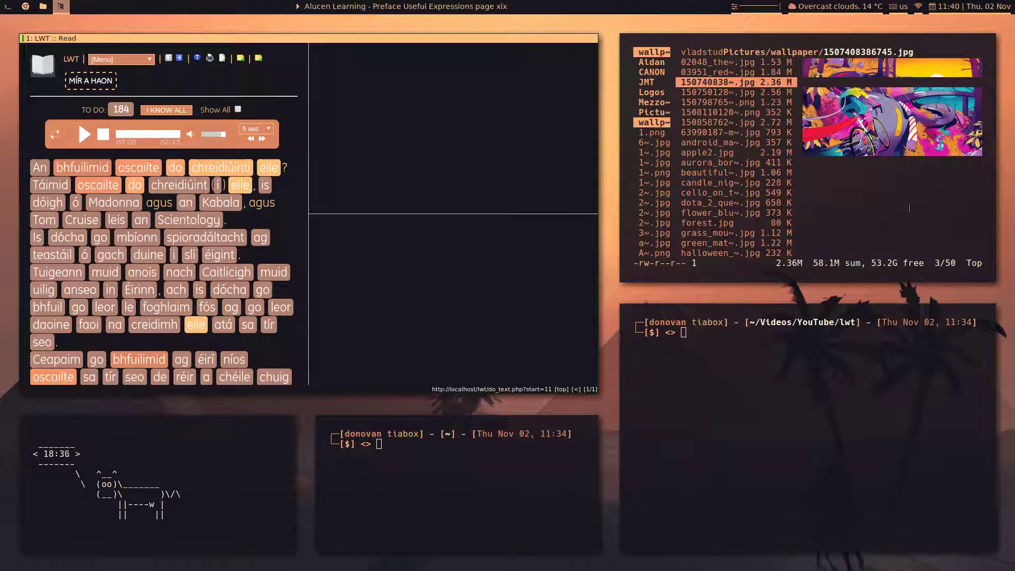
key("b")
key("g")
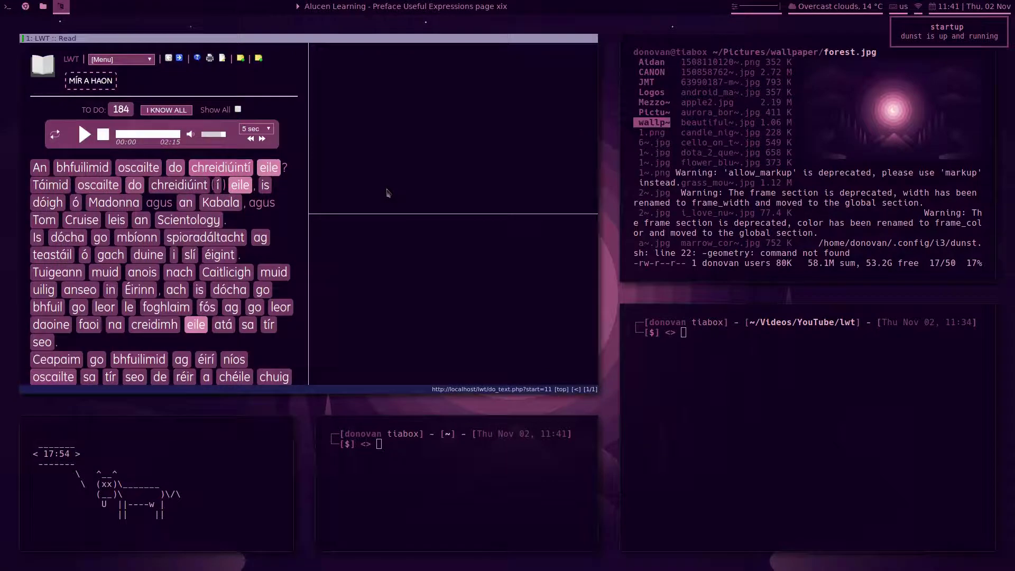
Step: Re-source config.py with :config-source so LWT turns purple, then play the text's audio
type(":config-source")
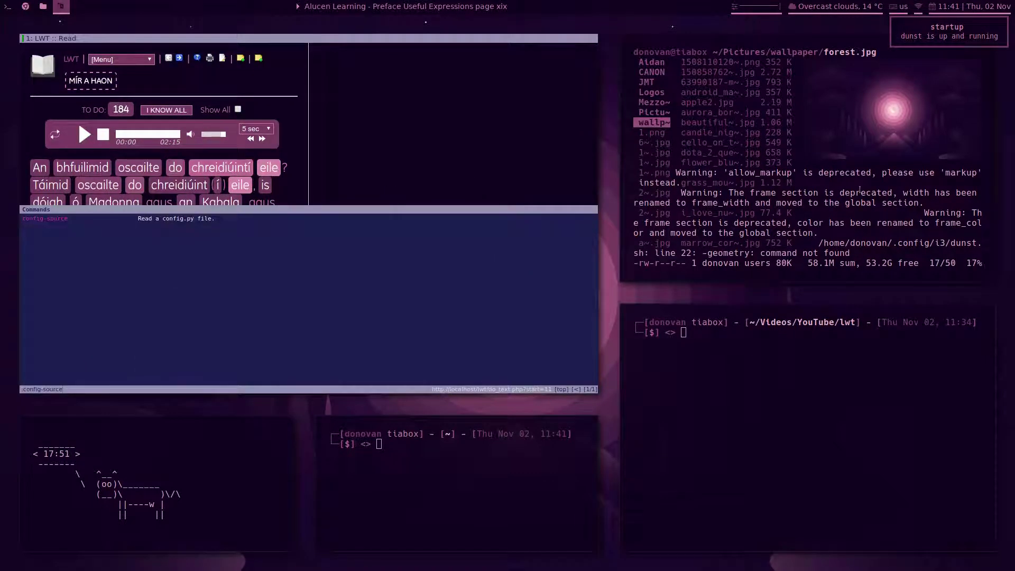
key("Return")
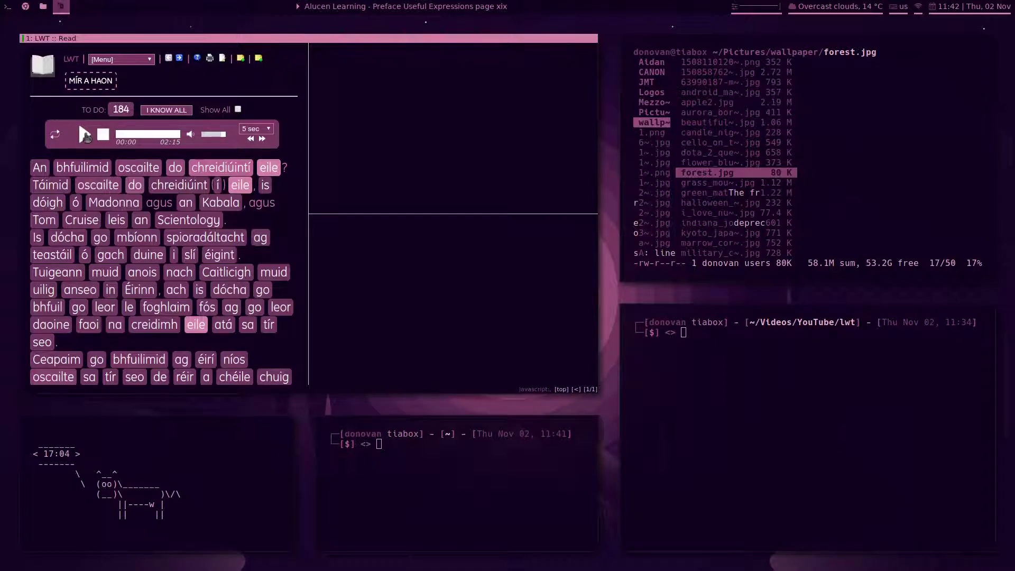
left_click(82, 135)
Step: Pause the LWT audio, move to the Extra French YouTube workspace and enable subtitles
left_click(81, 135)
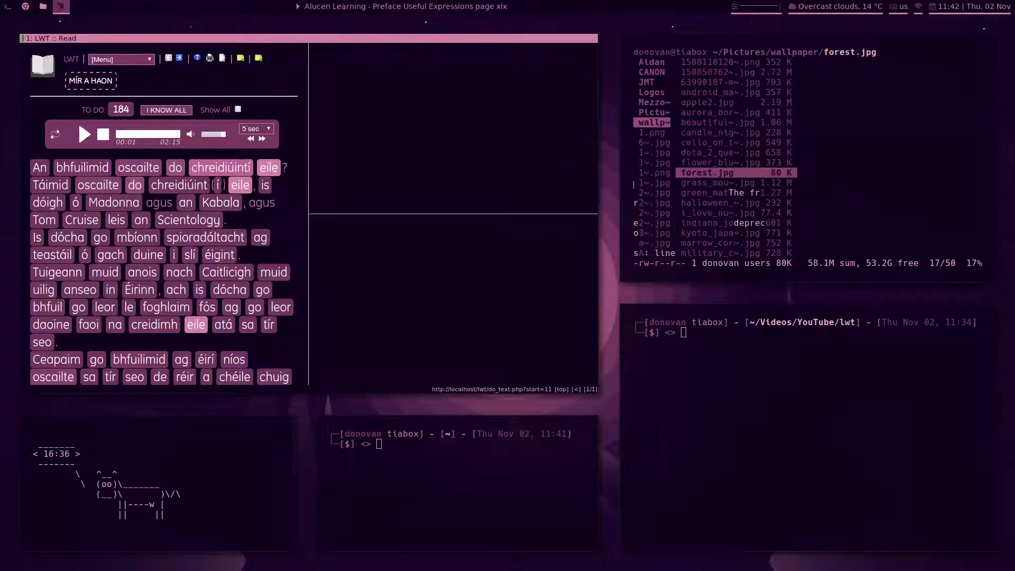
left_click(26, 6)
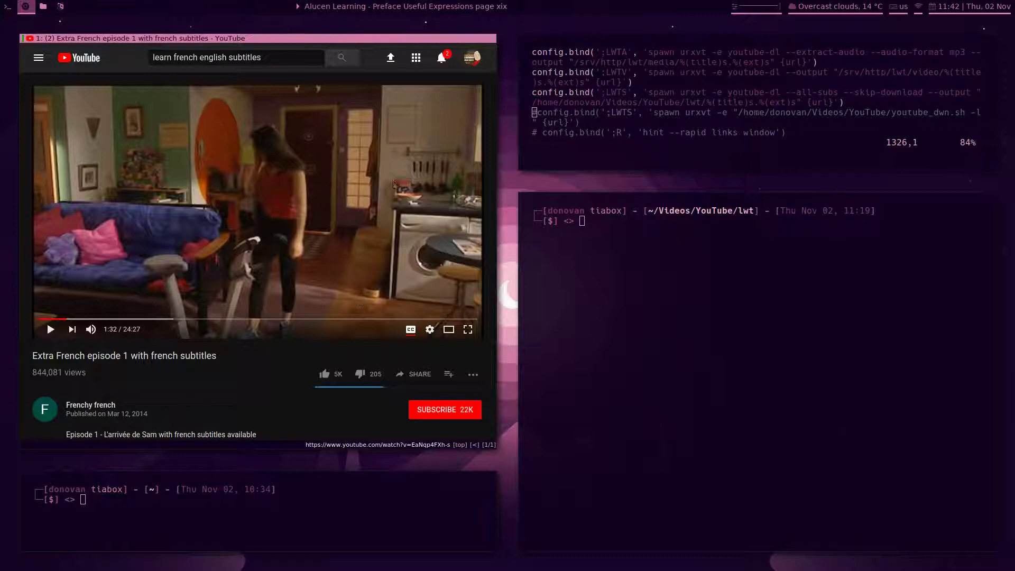
left_click(410, 329)
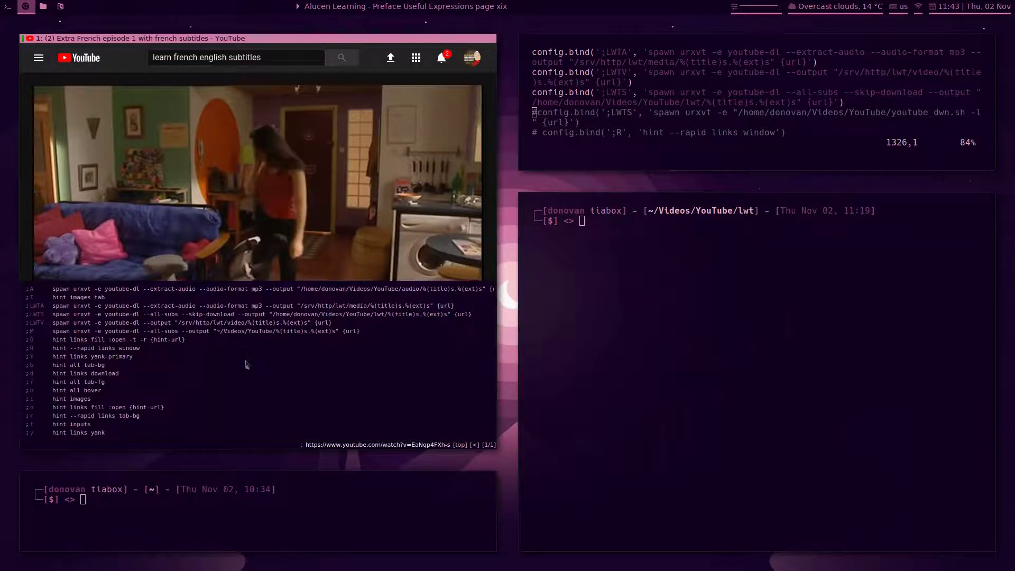
Step: Download the video's French subtitles with the ;LWTS binding and list the downloaded files
key("shift+l")
key("shift+w")
key("shift+t")
key("shift+s")
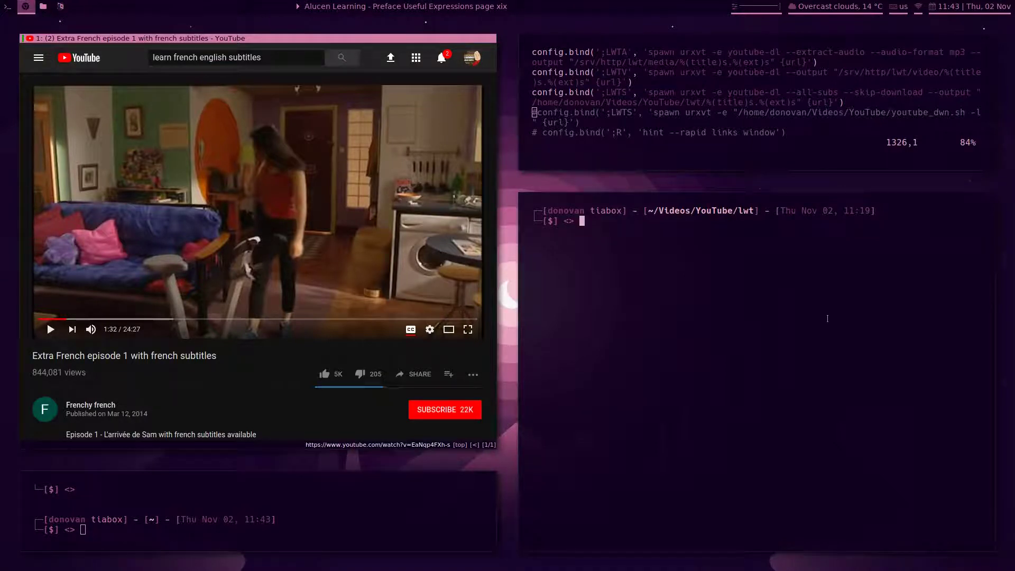
type("ls")
key("Return")
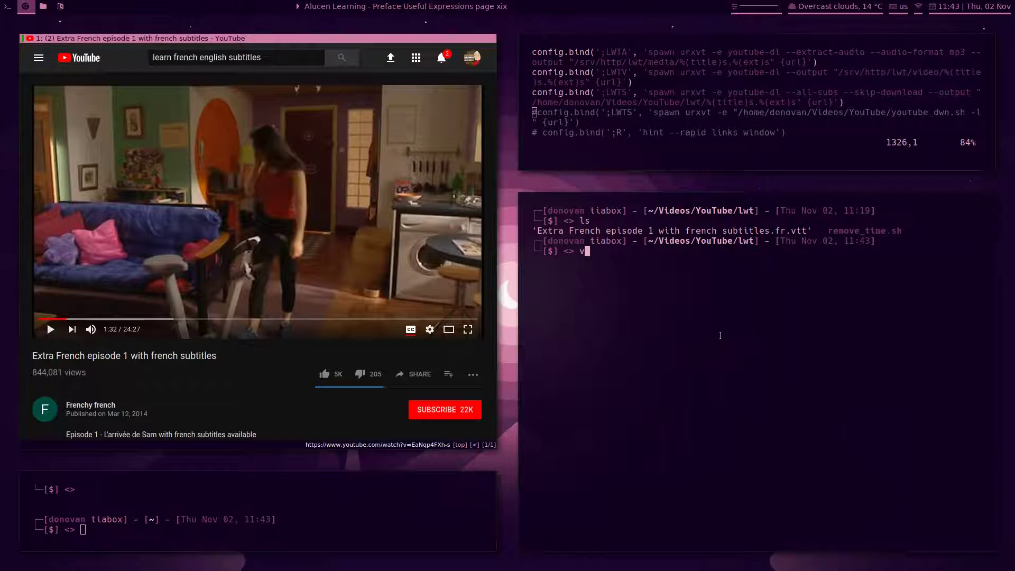
Step: Print the French .vtt subtitle file with cat and list the folder
type("cat E")
key("Tab")
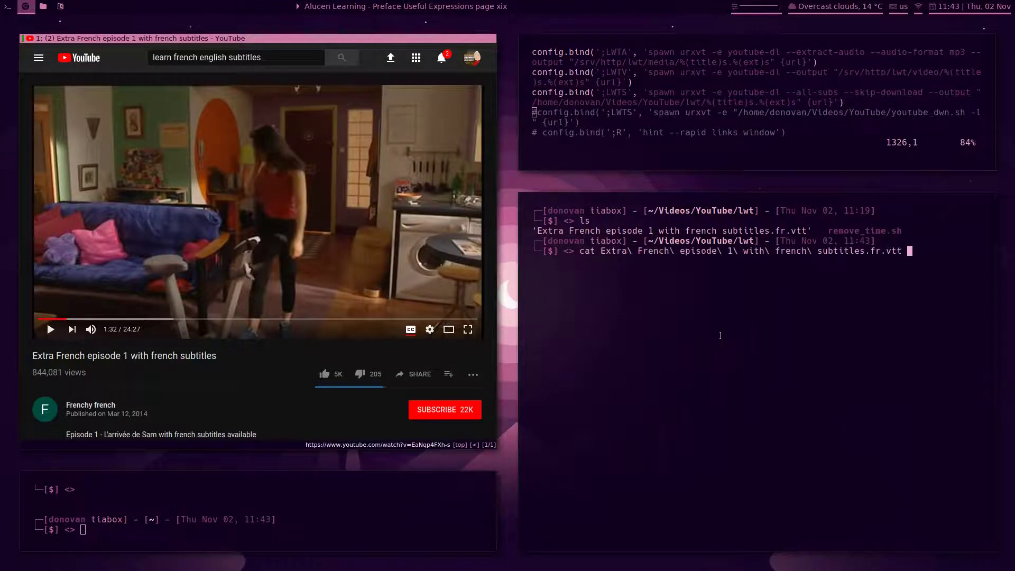
key("Return")
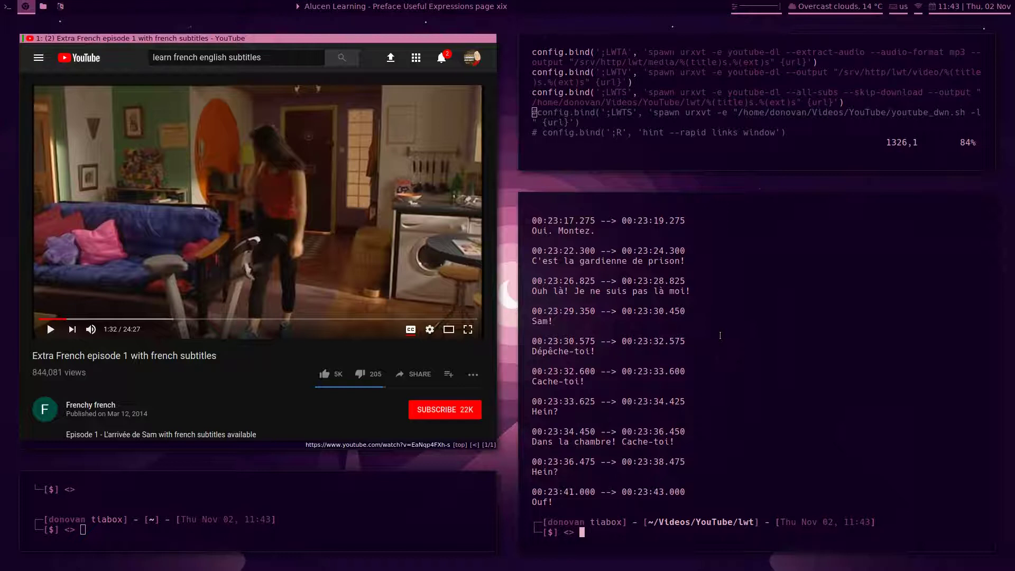
type("ls")
key("Return")
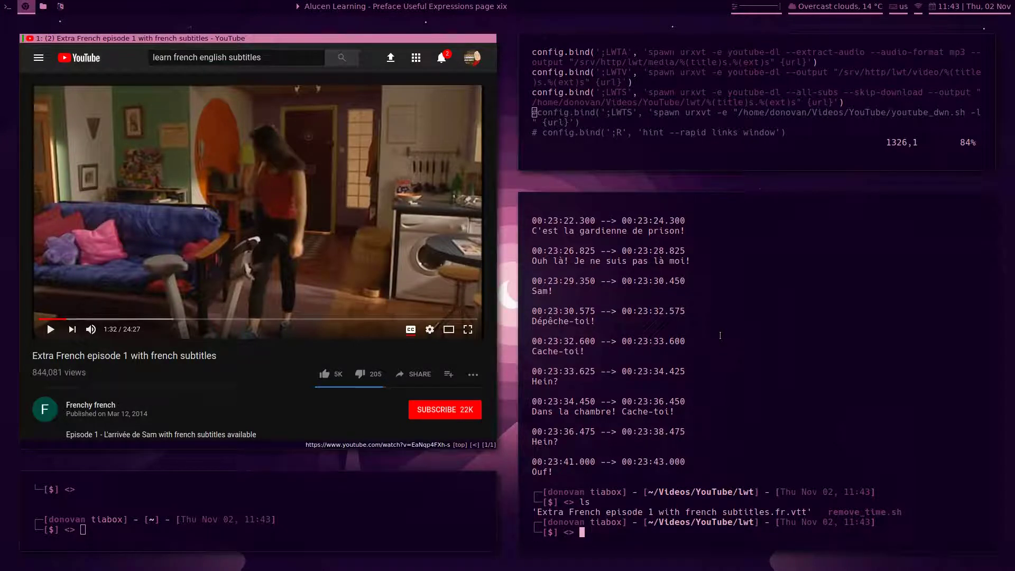
Step: Run ./remove_time.sh to strip the subtitle timestamps and list the folder again
type("./rem")
key("Tab")
key("Return")
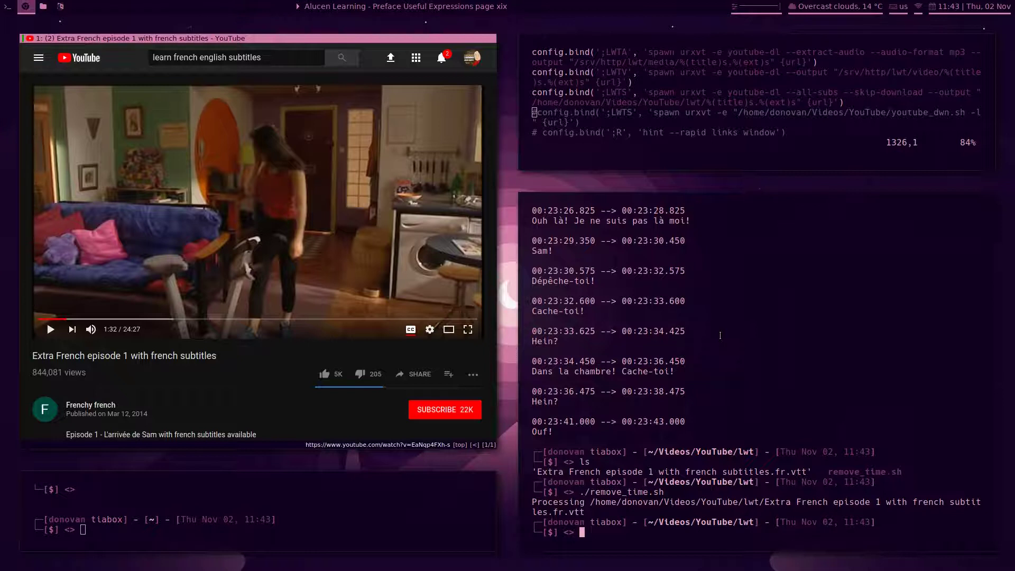
type("ls")
key("Return")
Step: Print the cleaned subtitle file to confirm only the spoken lines remain
type("cat ")
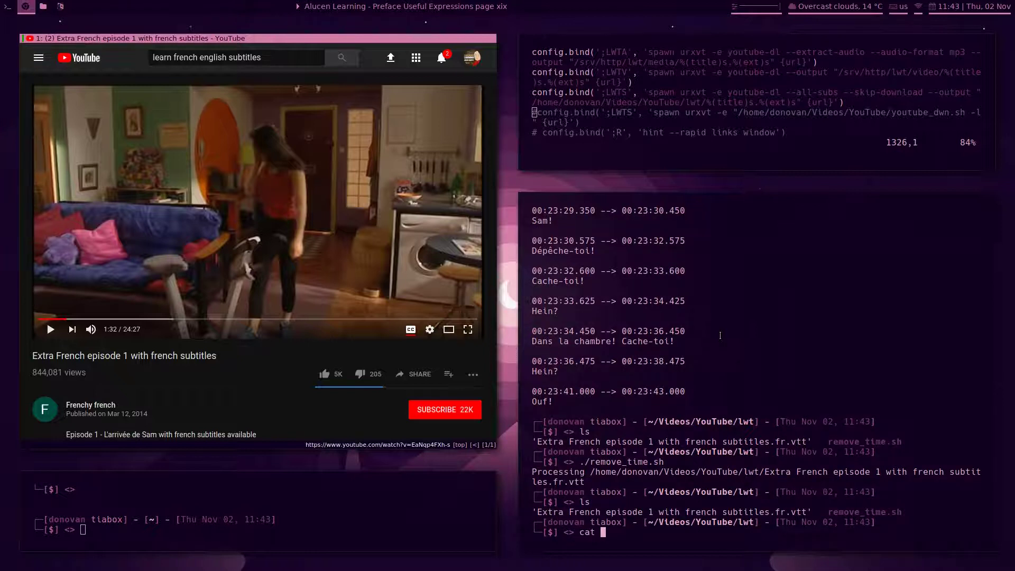
type("Extr")
key("Tab")
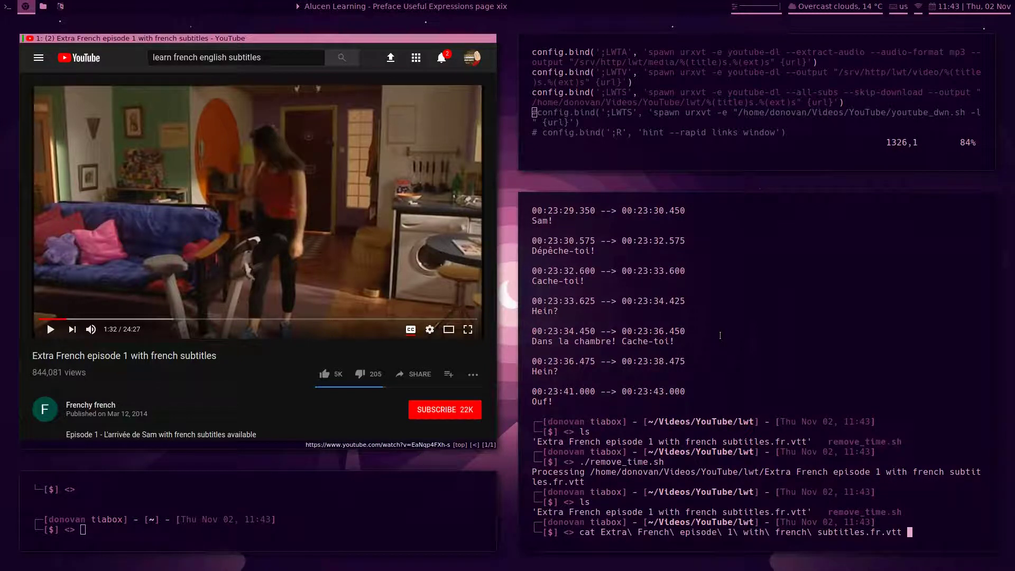
key("Return")
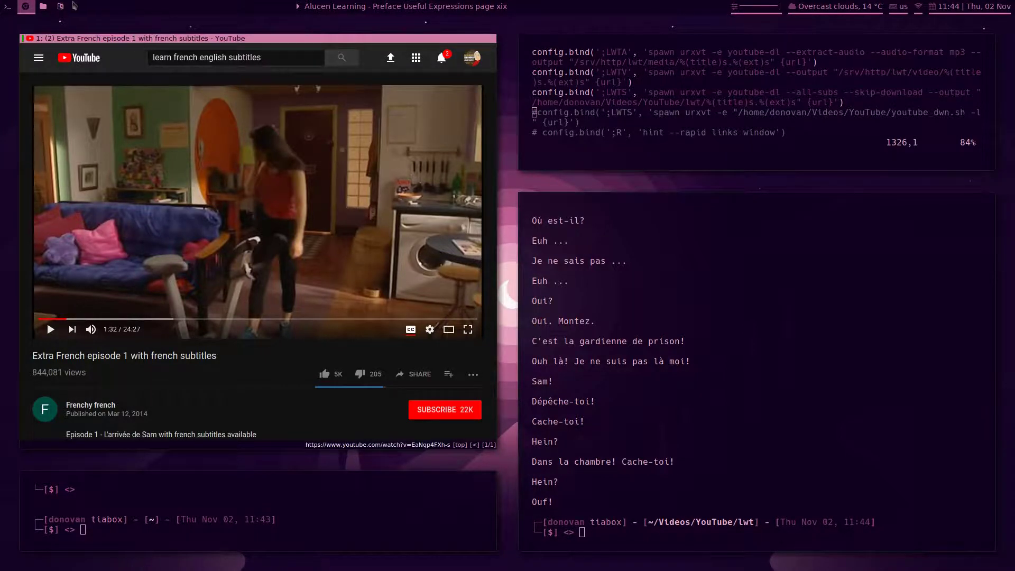
left_click(64, 6)
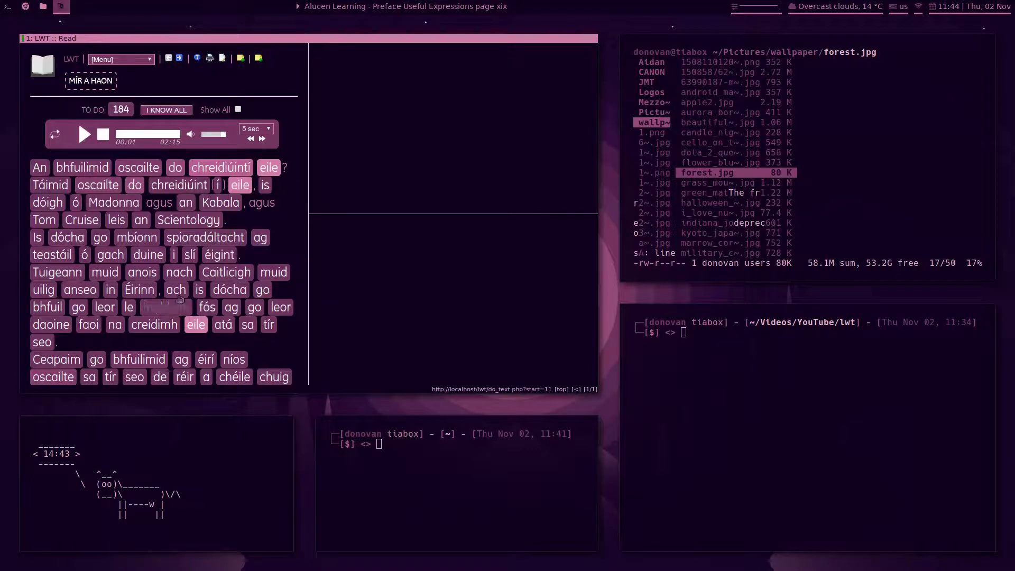
Step: Return to the LWT workspace terminal and list the subtitles folder
left_click(25, 7)
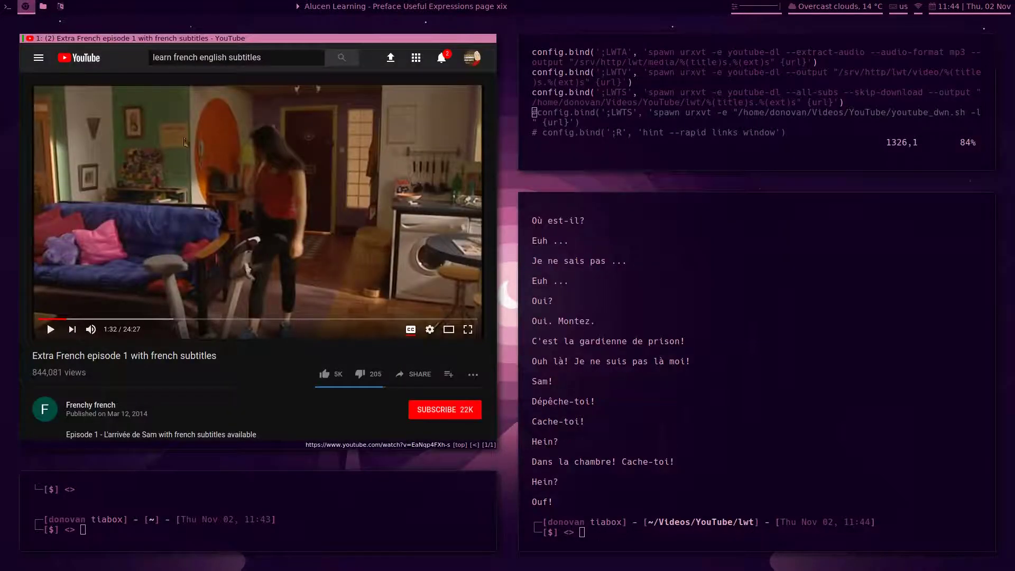
left_click(61, 6)
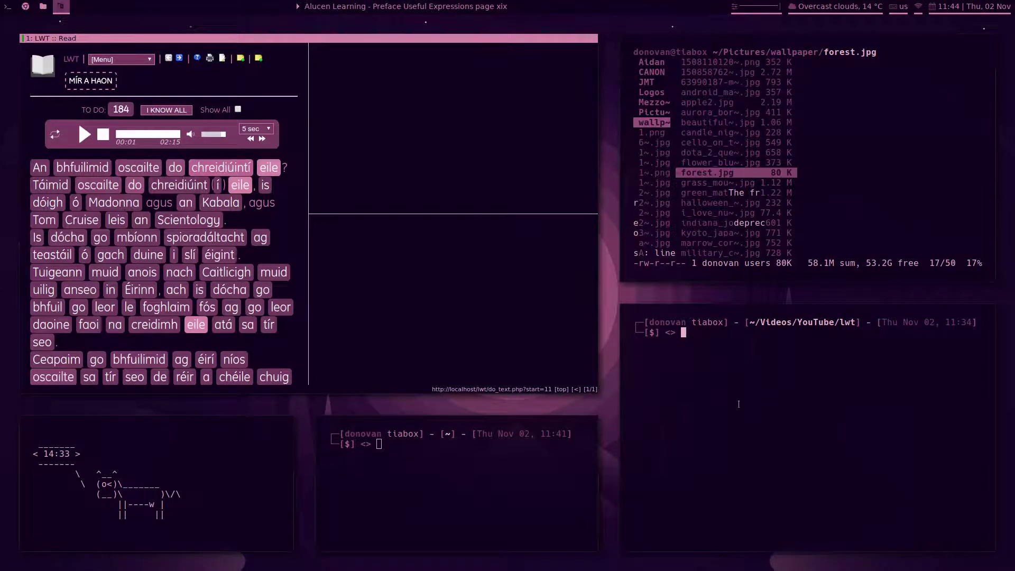
type("ls")
key("Return")
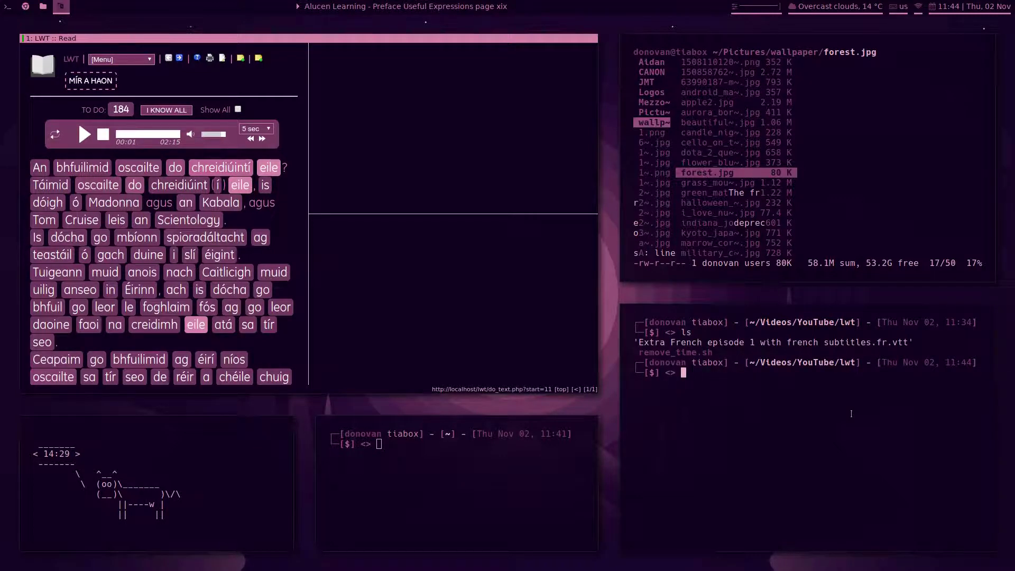
Step: Open the cleaned Extra French .vtt file in vim, move down through it, and quit
type("vim Ex")
key("Tab")
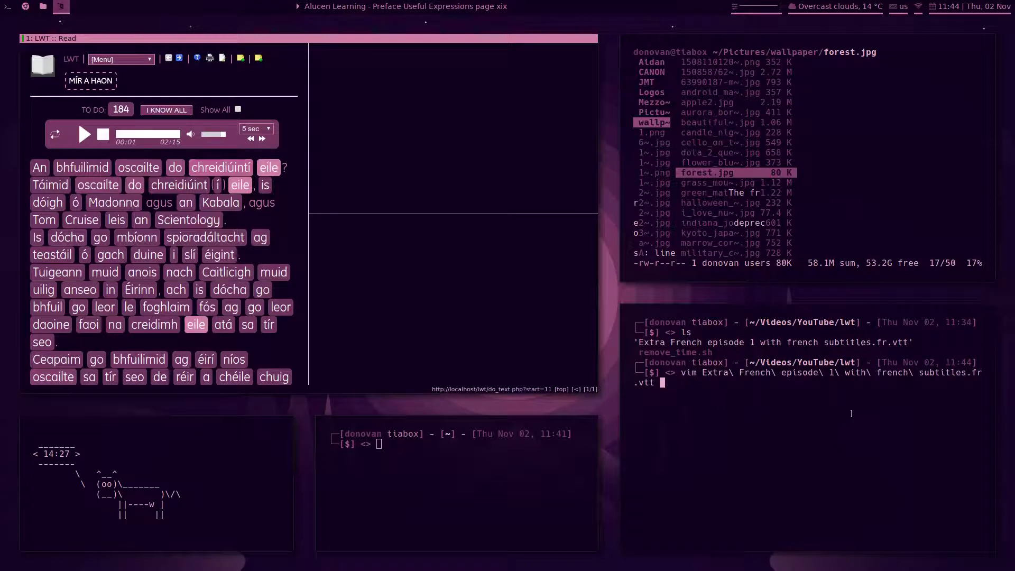
key("Return")
key("j")
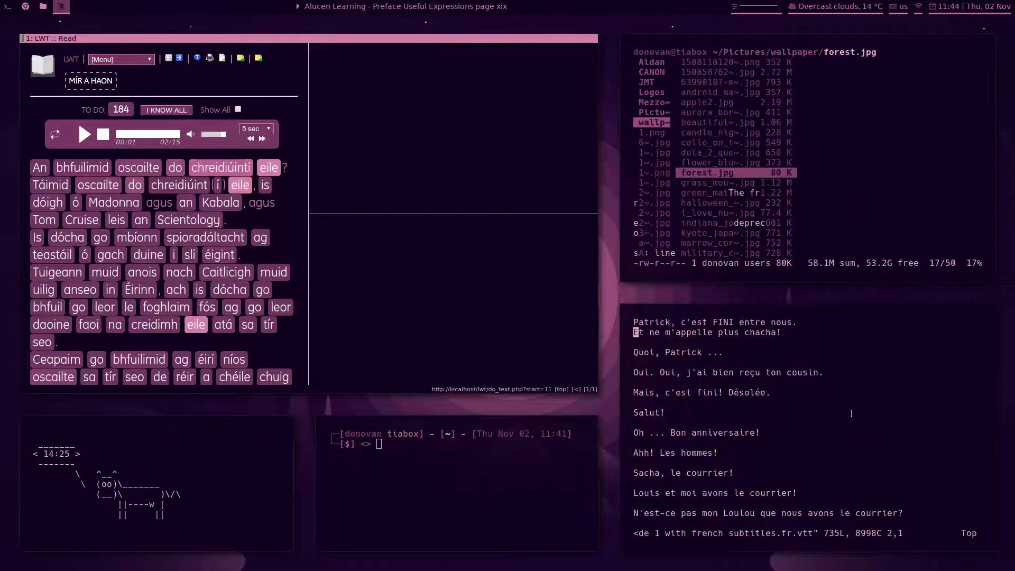
key("j")
key("j")
key("j")
key("j")
key("j")
key("j")
key("j")
key("j")
key("j")
key("j")
key("j")
key("j")
key("j")
key("j")
key("j")
key("j")
key("j")
key("j")
key("j")
key("j")
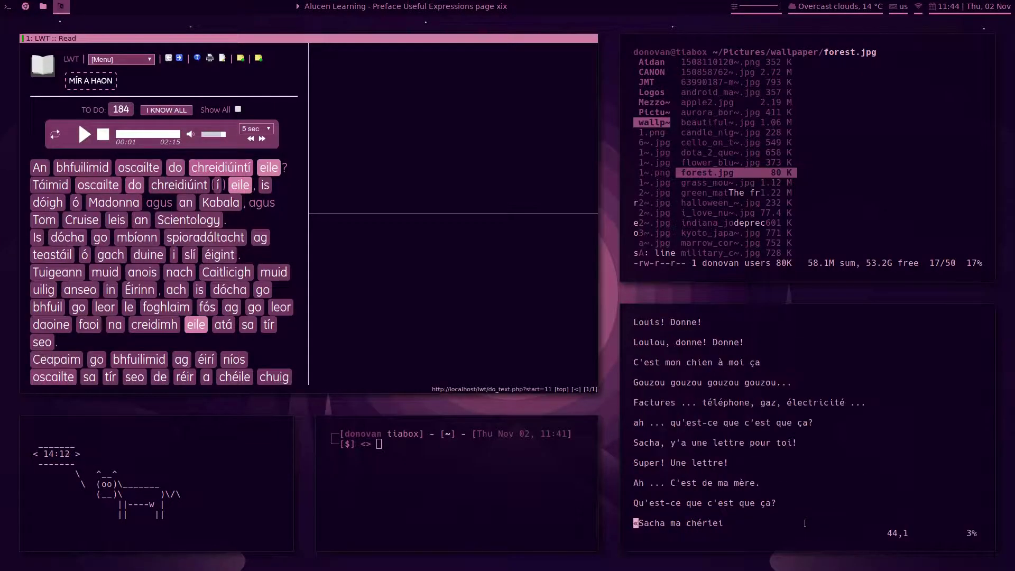
type(":q")
key("Return")
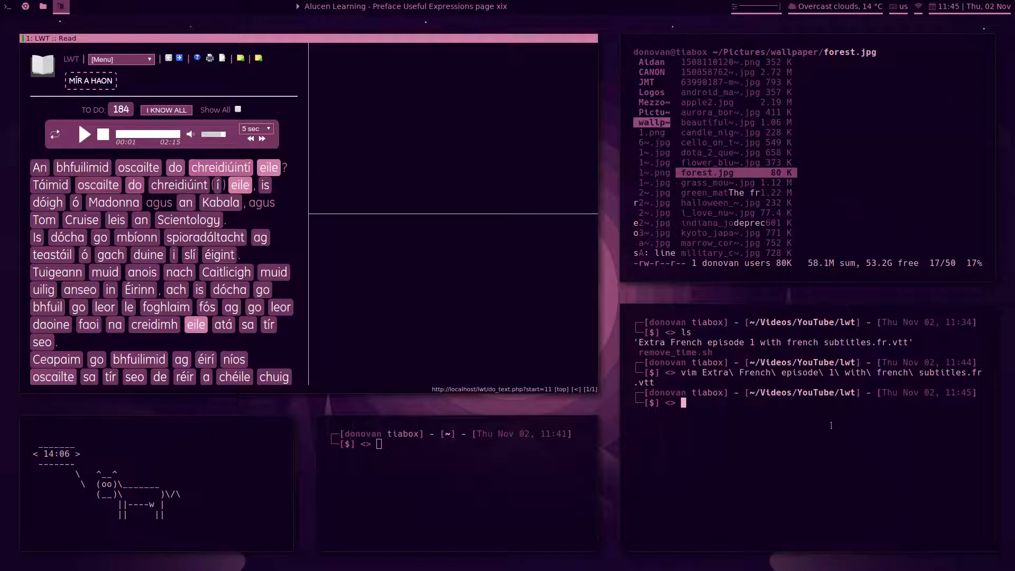
Step: Open a new-term entry for the Irish word 'anseo' in the LWT reader
scroll(831, 425, "up", 2)
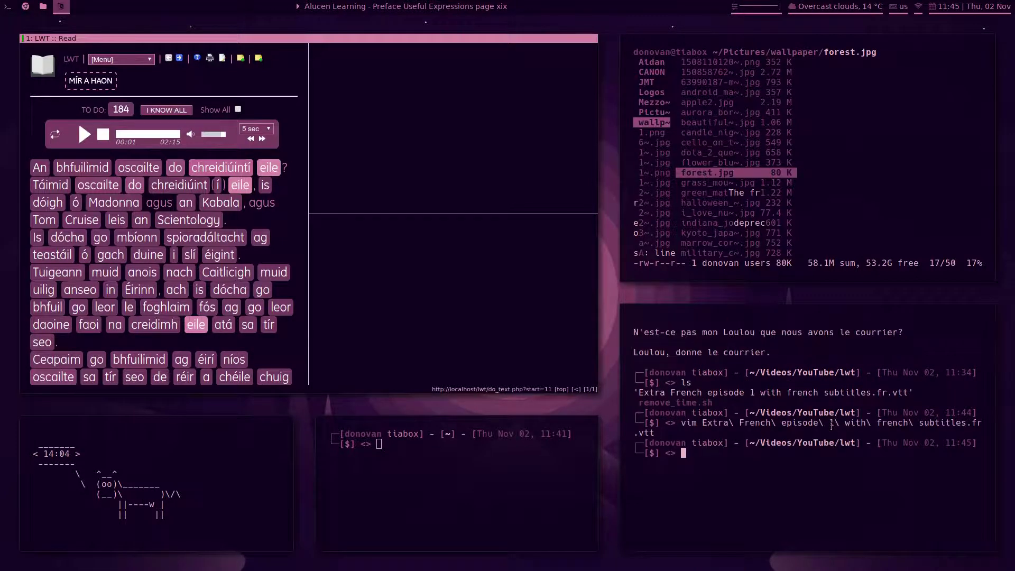
scroll(831, 425, "down", 2)
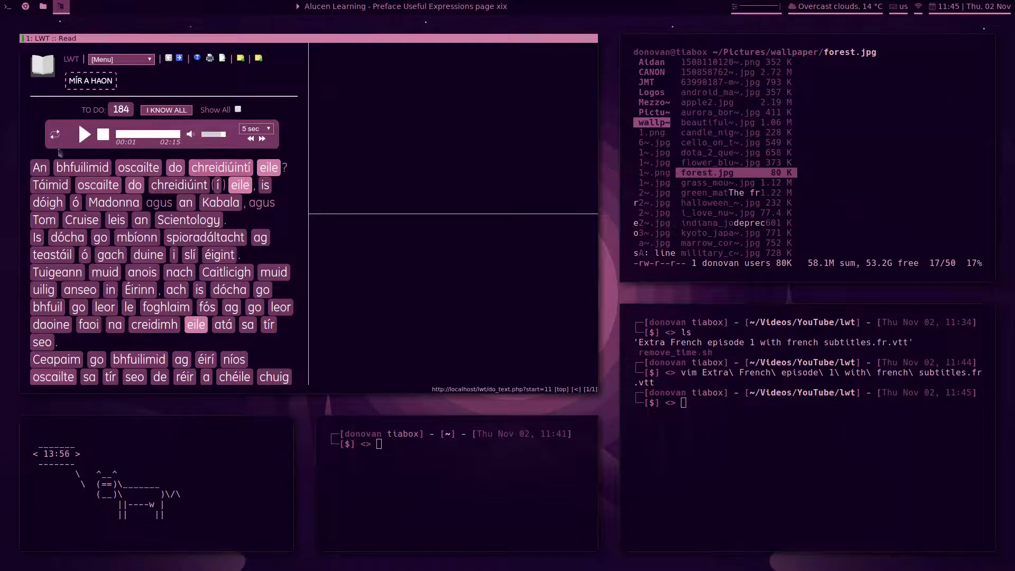
left_click(764, 392)
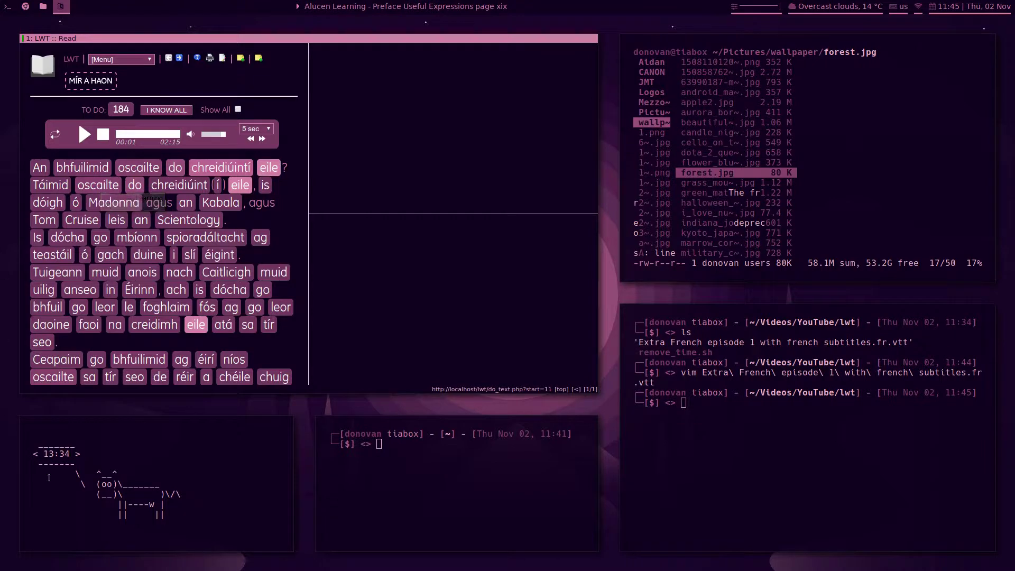
left_click(80, 290)
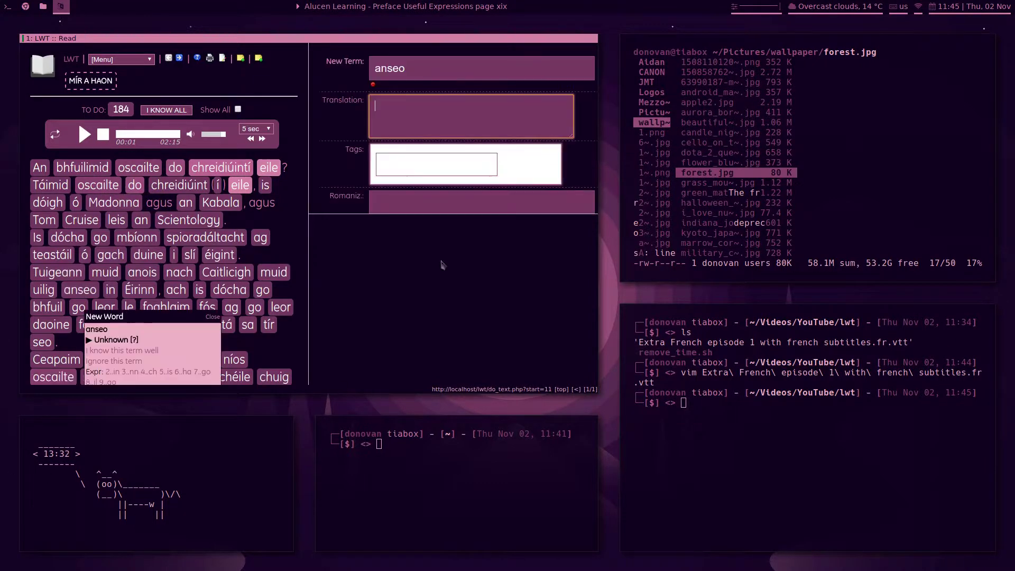